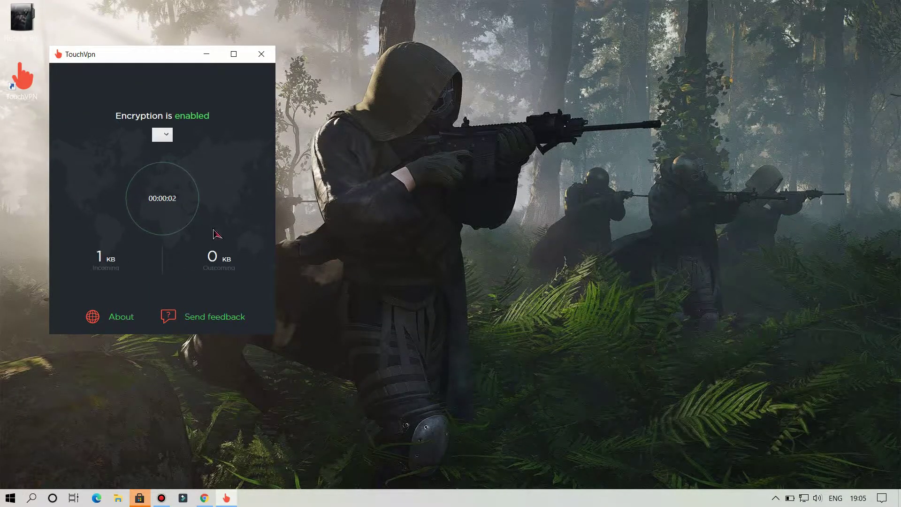
- Switch the encrypted connection to a Denmark server, then refresh the desktop
click(162, 135)
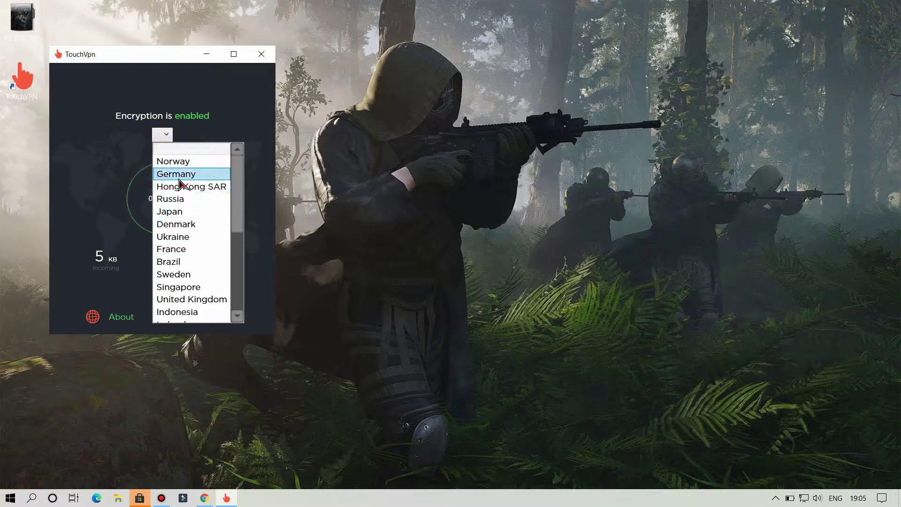
click(181, 225)
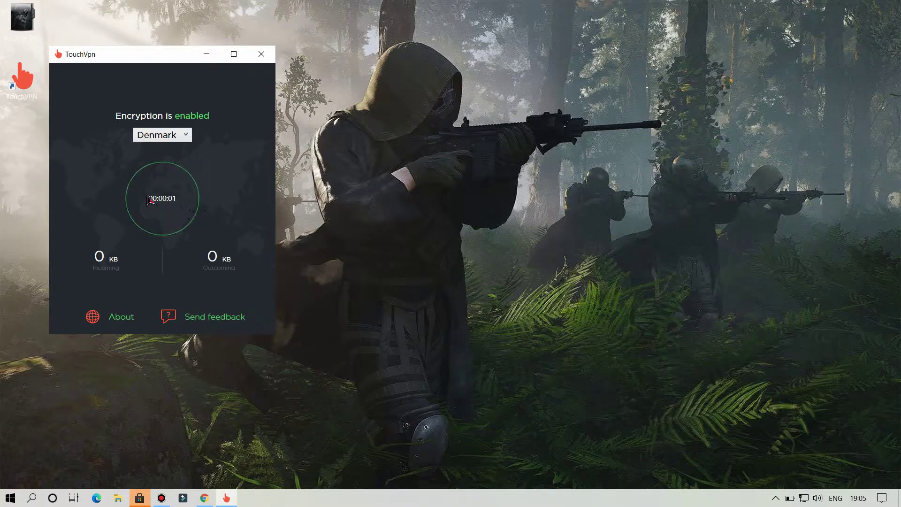
right_click(380, 138)
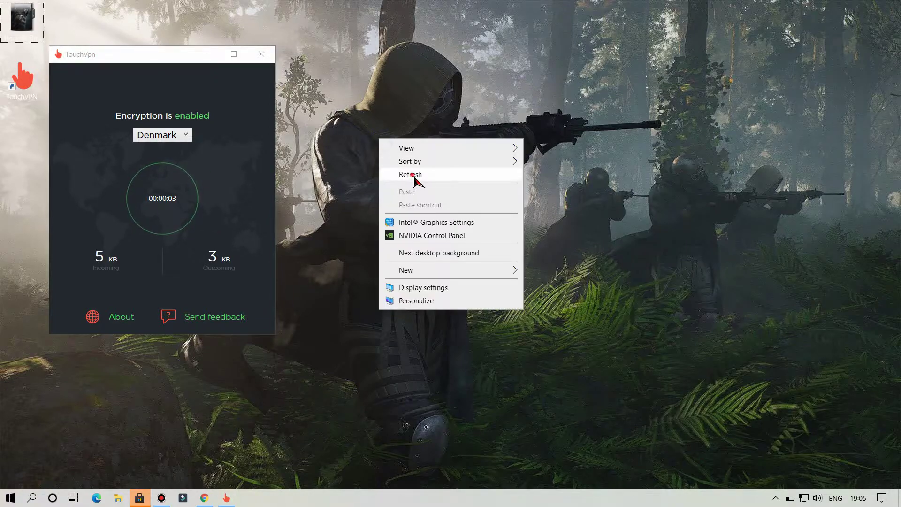
click(414, 177)
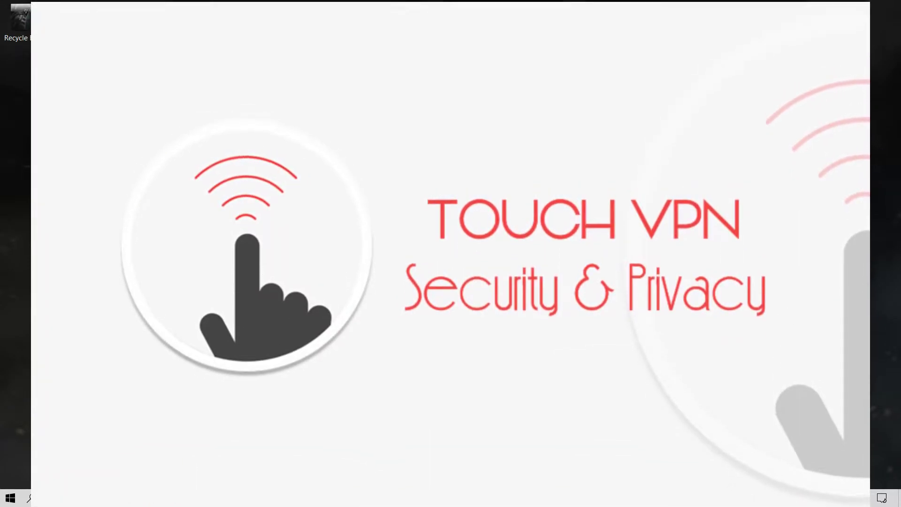
- Refresh the desktop and switch to the next desktop wallpaper
right_click(346, 191)
click(374, 227)
right_click(374, 232)
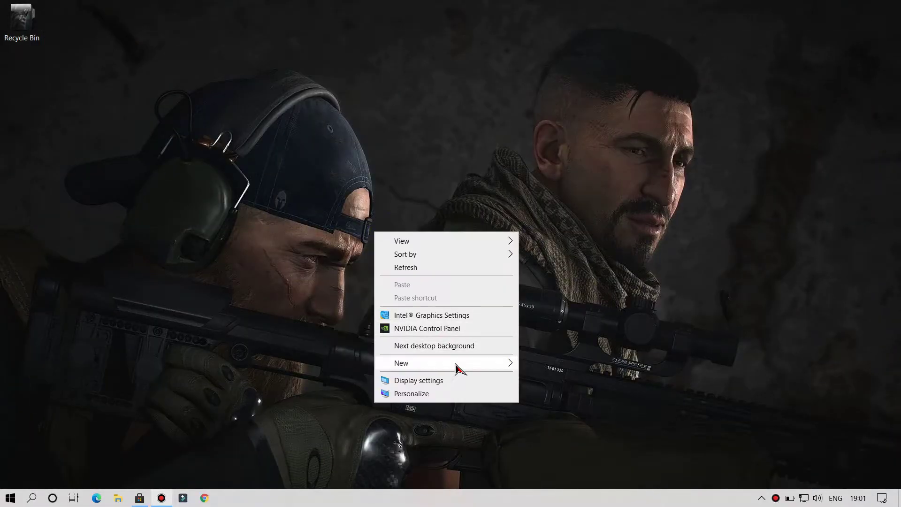
click(458, 345)
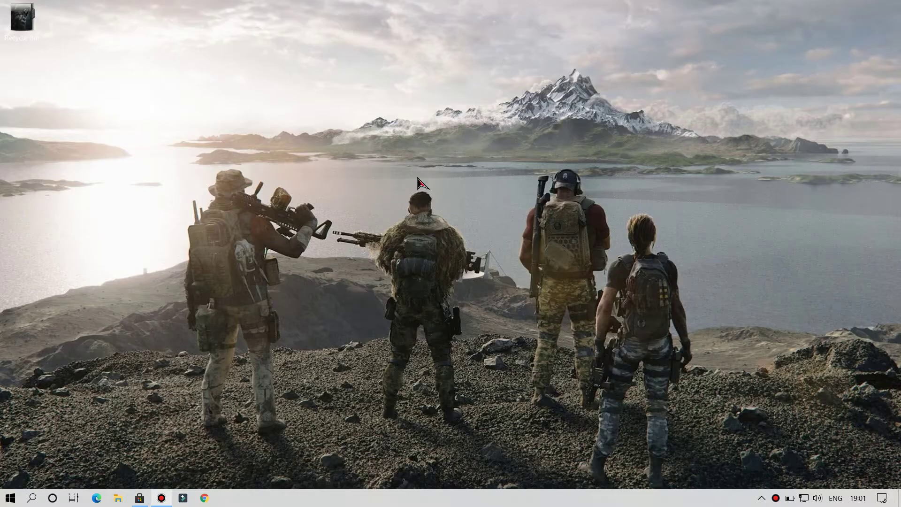
- Refresh the desktop again and bring up TouchVPN's page in Microsoft Store
right_click(448, 187)
click(485, 223)
right_click(484, 223)
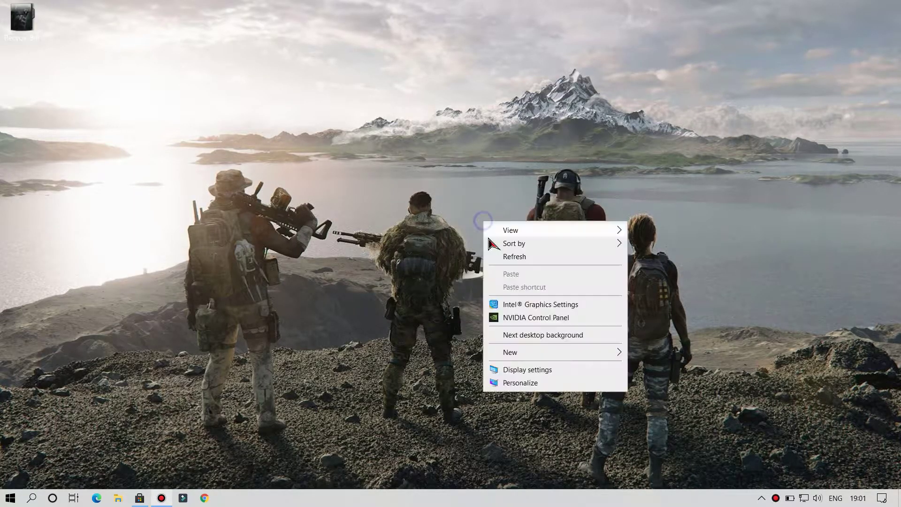
click(504, 257)
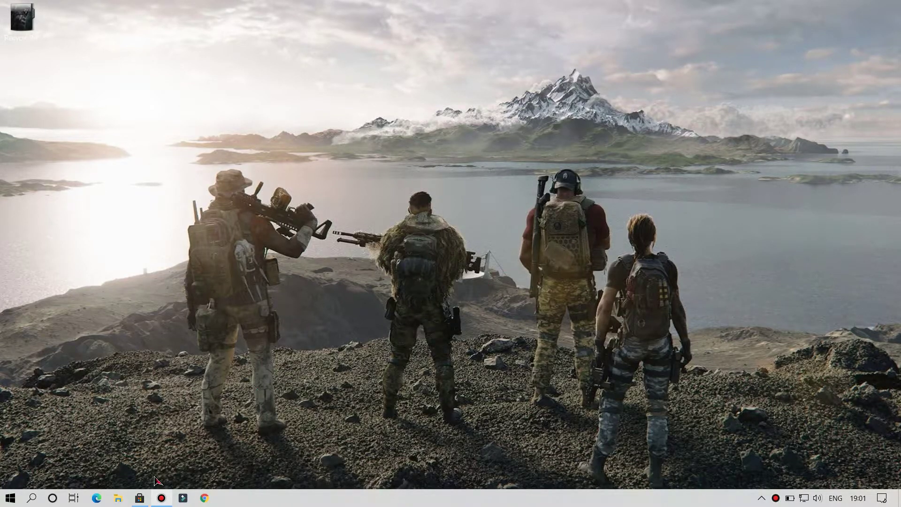
click(139, 498)
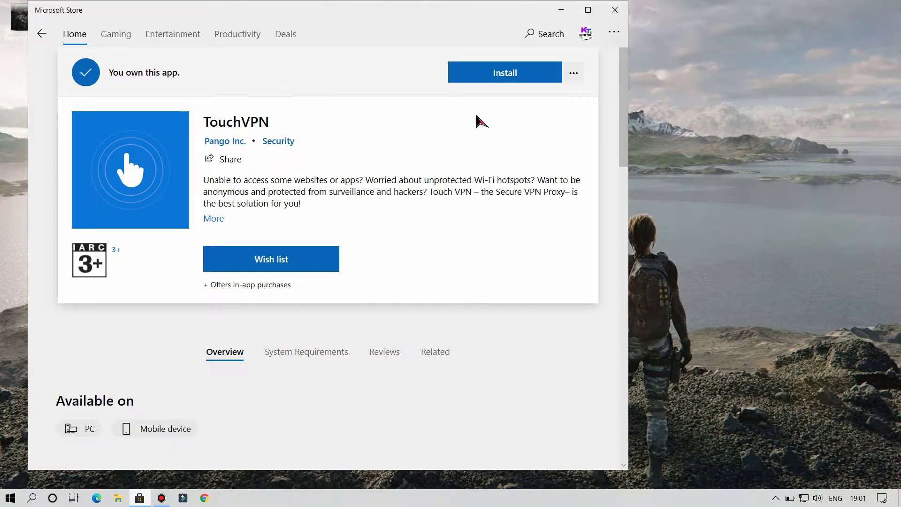
- Start installing TouchVPN from its Microsoft Store page
click(499, 71)
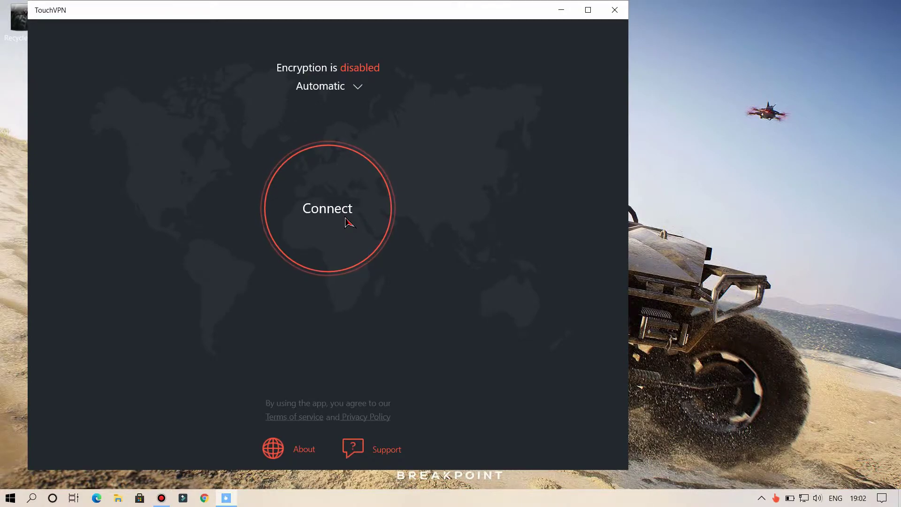
- Try connecting TouchVPN on the Automatic location, which fails with a server error
click(346, 219)
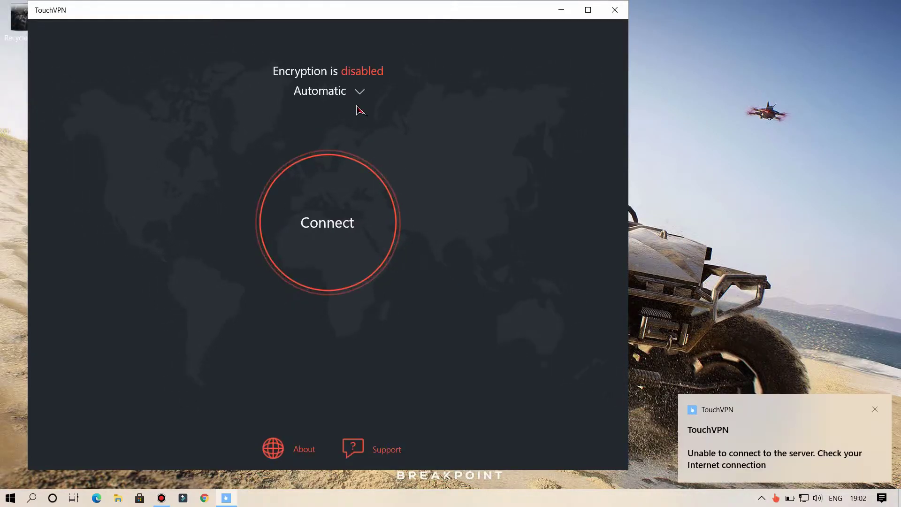
click(363, 91)
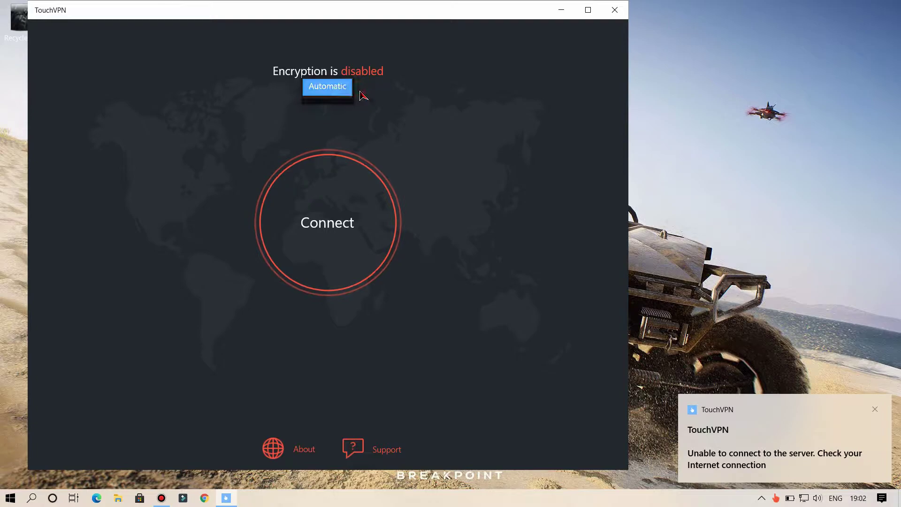
click(362, 94)
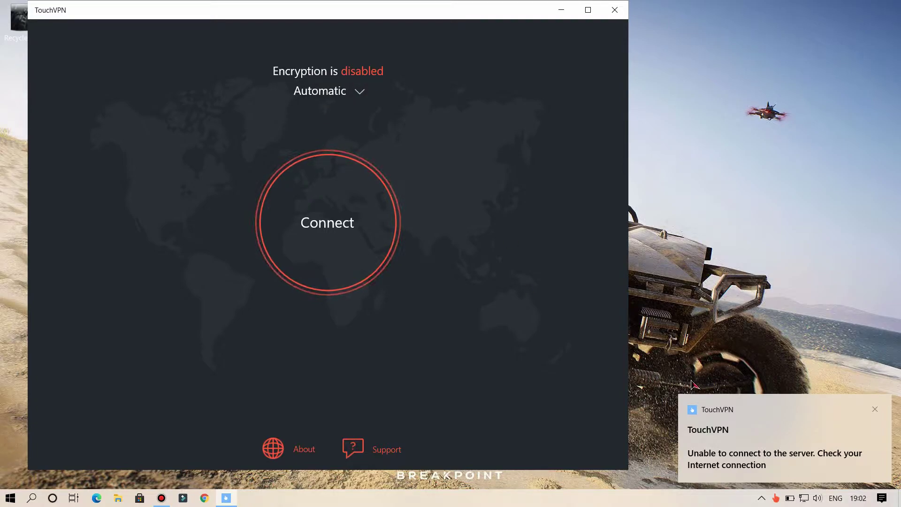
- Close TouchVPN and launch Google Chrome
click(615, 10)
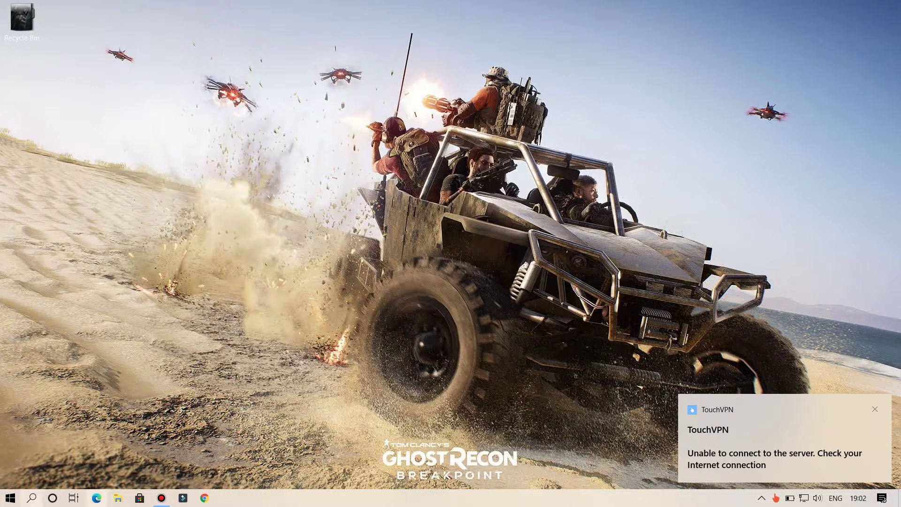
click(25, 503)
key(super)
key(super)
key(super)
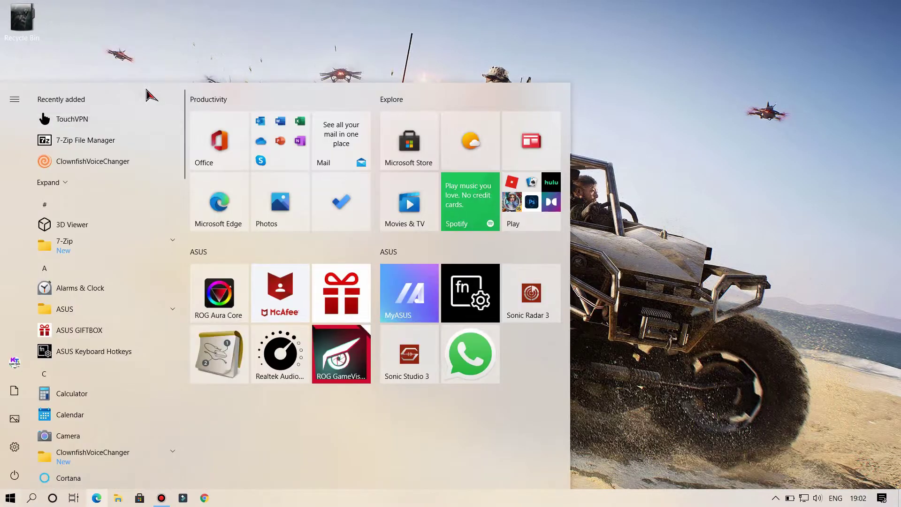
key(super)
key(super+6)
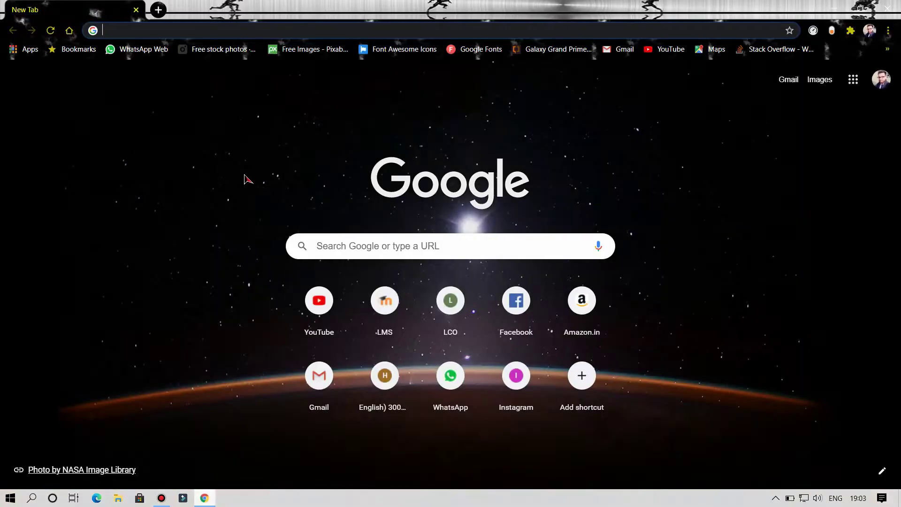
- Search Google for 'touch vpn download' and open the touchvpn.net website
text(touch vpn download)
key(Return)
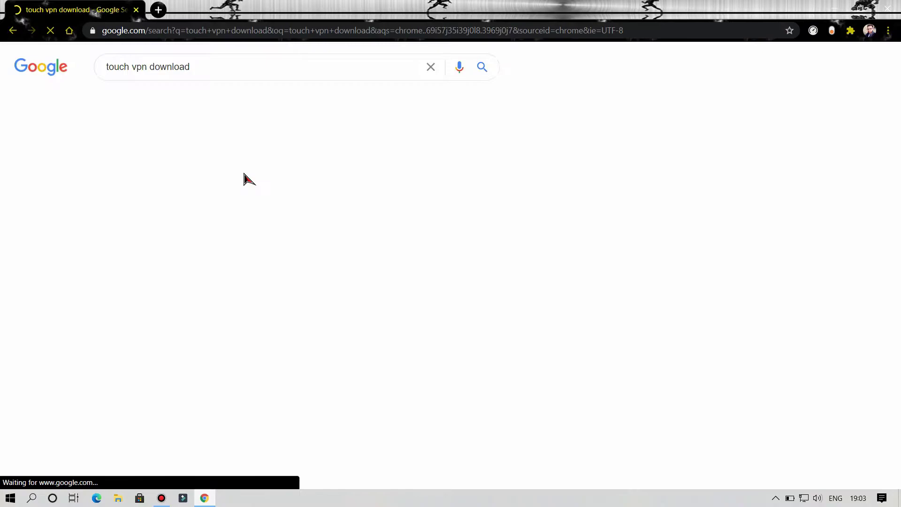
click(141, 165)
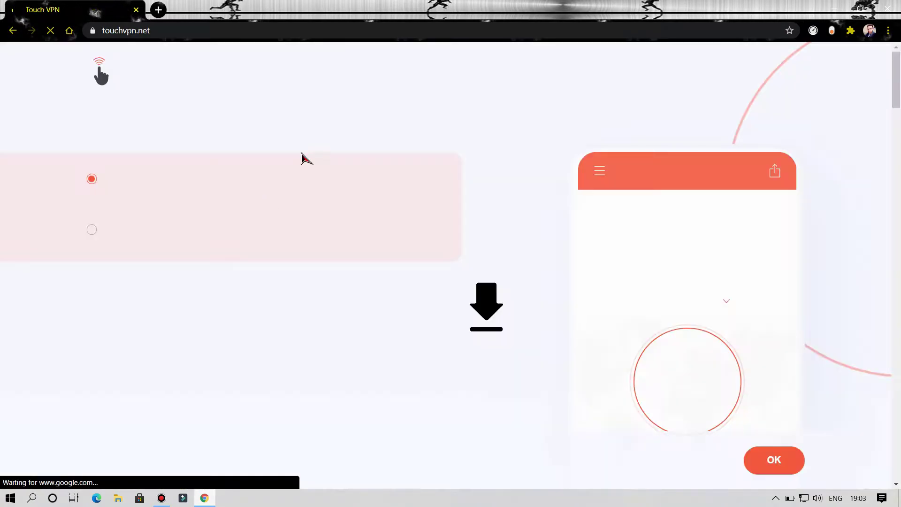
click(140, 30)
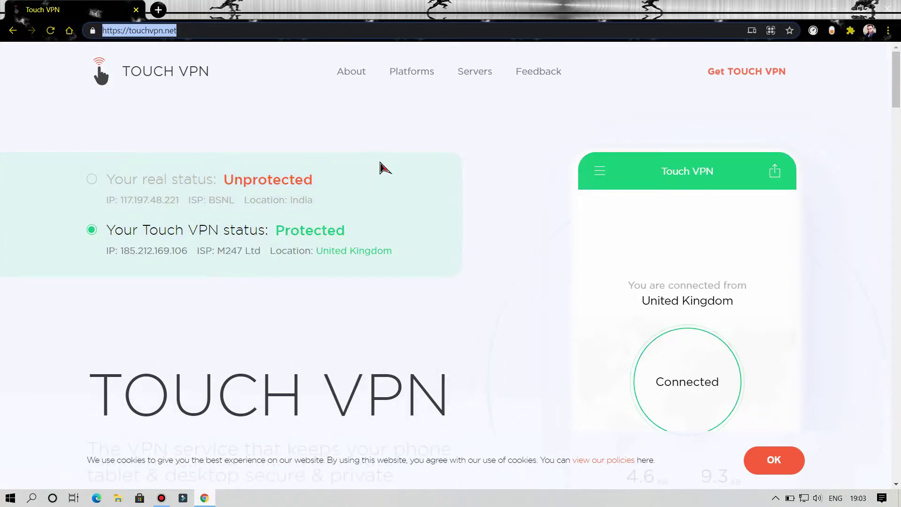
click(523, 261)
scroll(436, 265, down, 8)
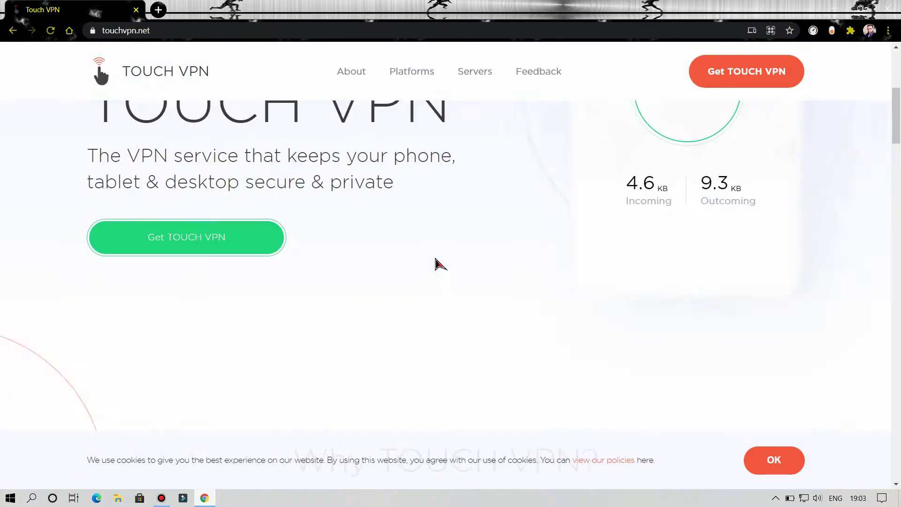
scroll(438, 261, up, 3)
scroll(437, 261, down, 7)
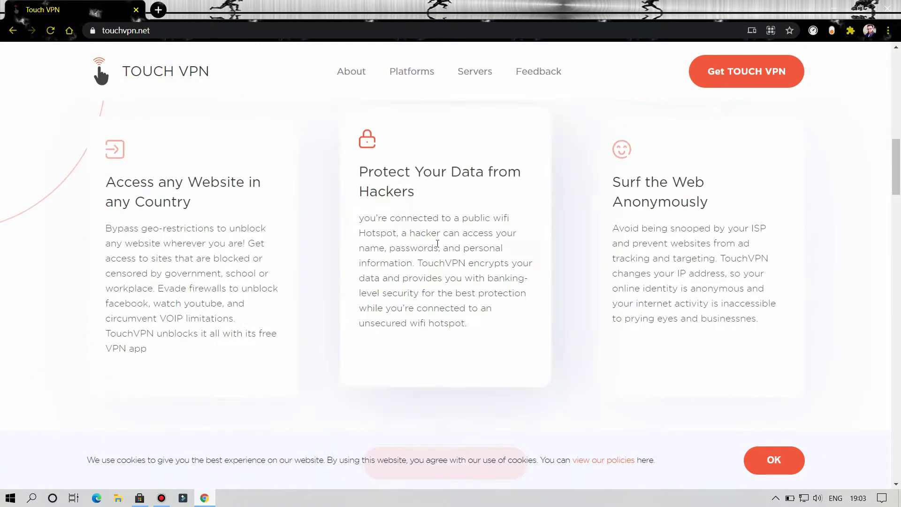
scroll(438, 242, up, 4)
scroll(437, 242, down, 10)
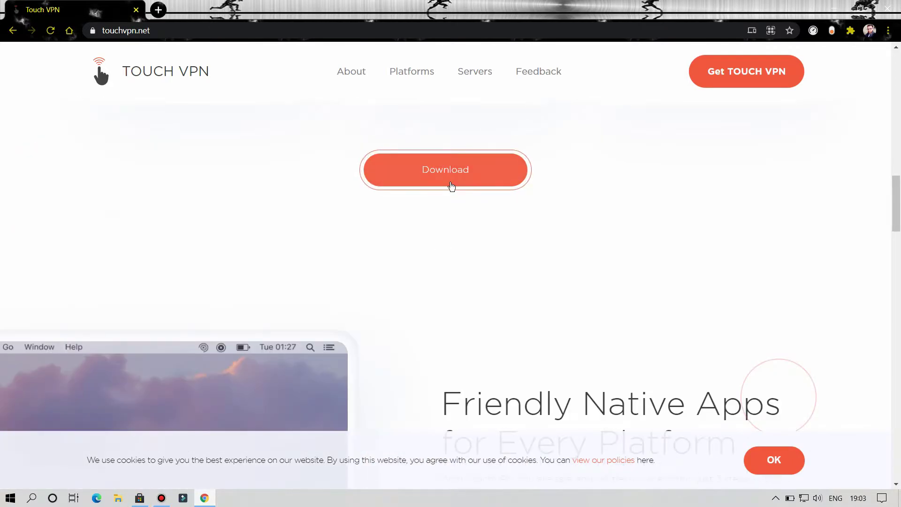
- On touchvpn.net's platforms page, request the Windows MSI installer TouchVPN_1.0.22 (1)
click(453, 176)
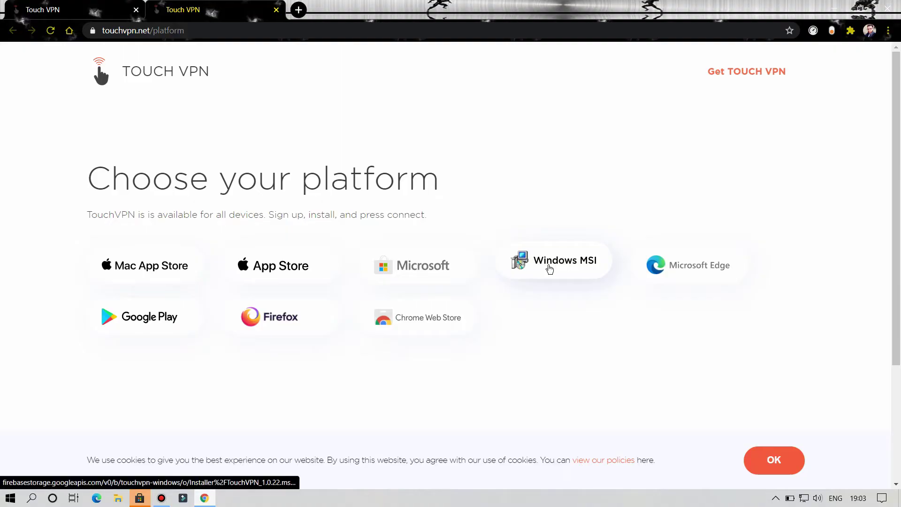
click(543, 259)
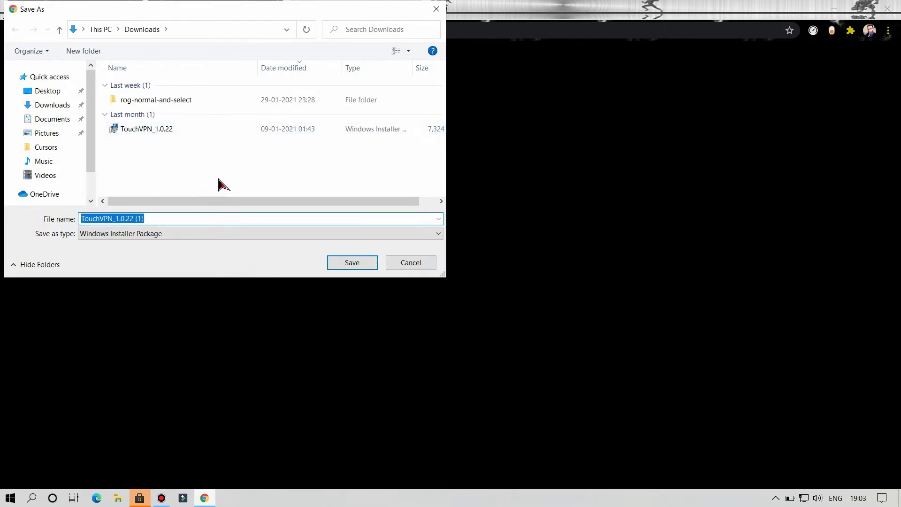
- Save and run the TouchVPN installer, then load youtube.com in an incognito window
click(342, 265)
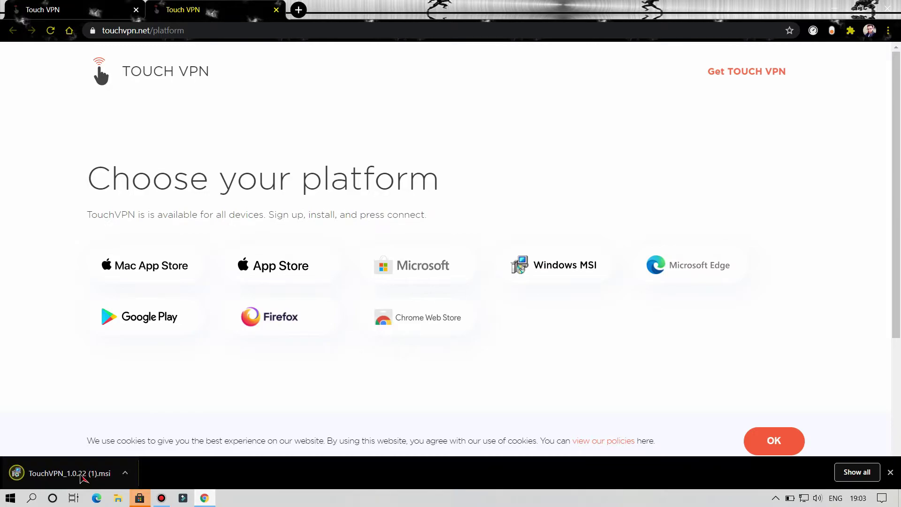
click(76, 474)
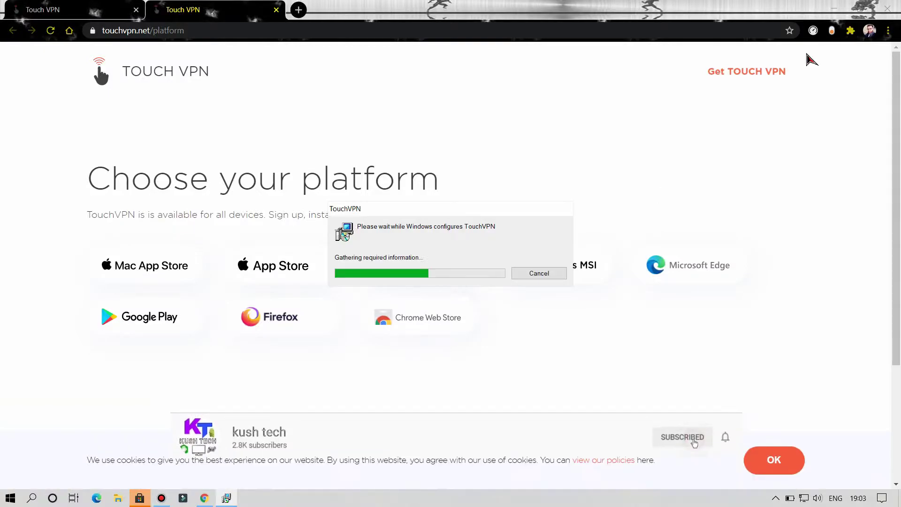
click(887, 33)
click(855, 75)
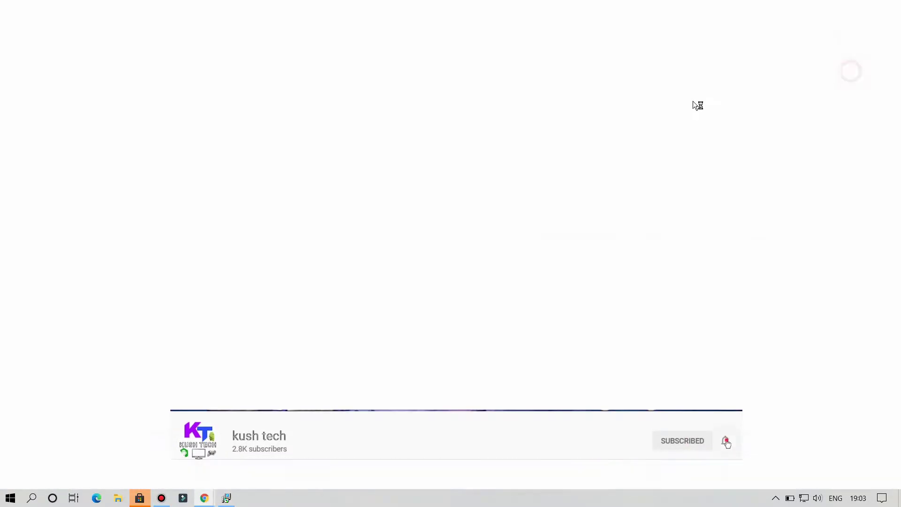
text(youtube.com)
key(Return)
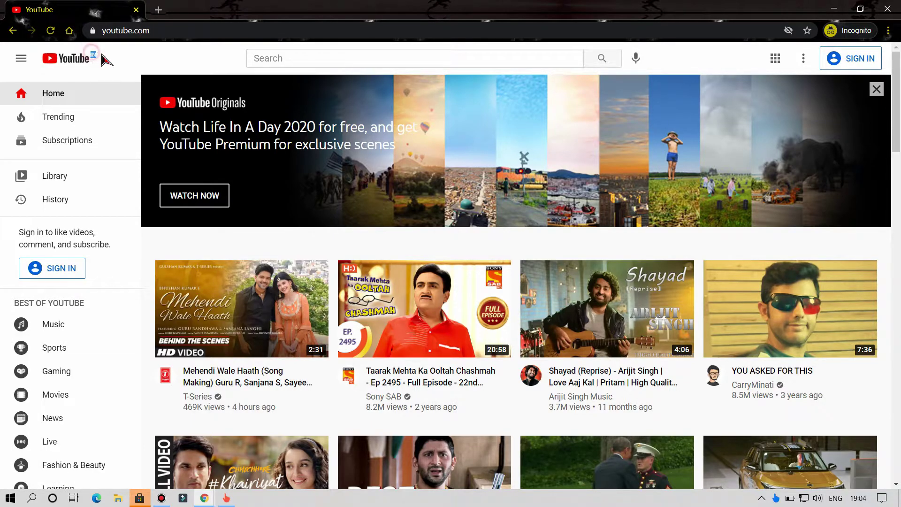
- Confirm TouchVPN is connected with encryption enabled, then show the desktop
click(226, 498)
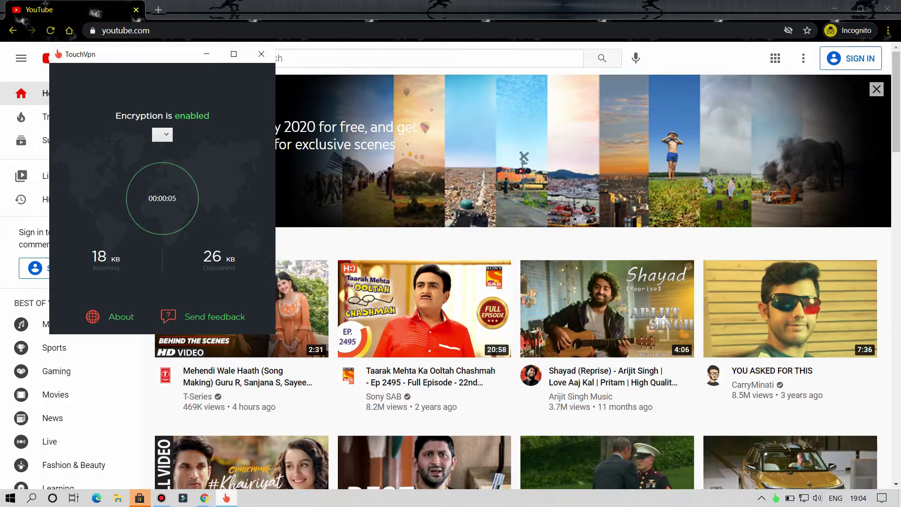
key(super+d)
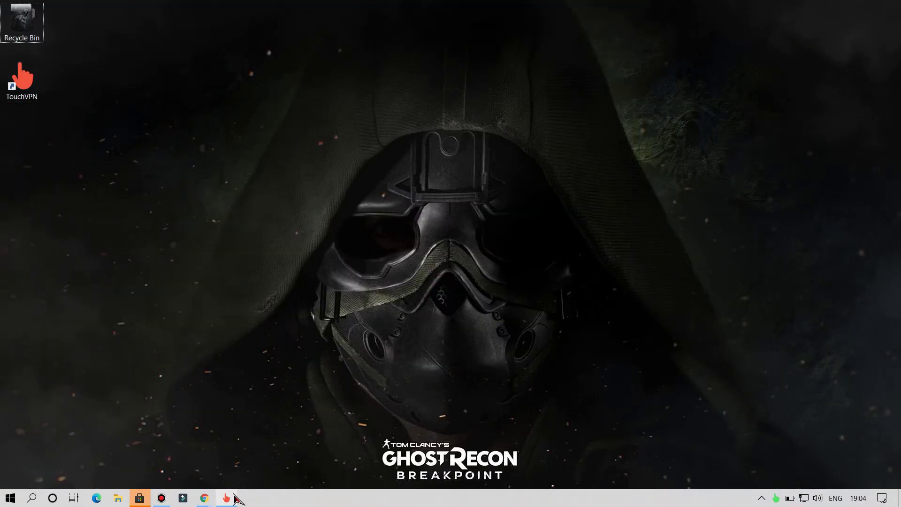
- Restore TouchVPN, refresh the desktop, browse the country list unchanged, and return to YouTube
click(234, 496)
right_click(347, 131)
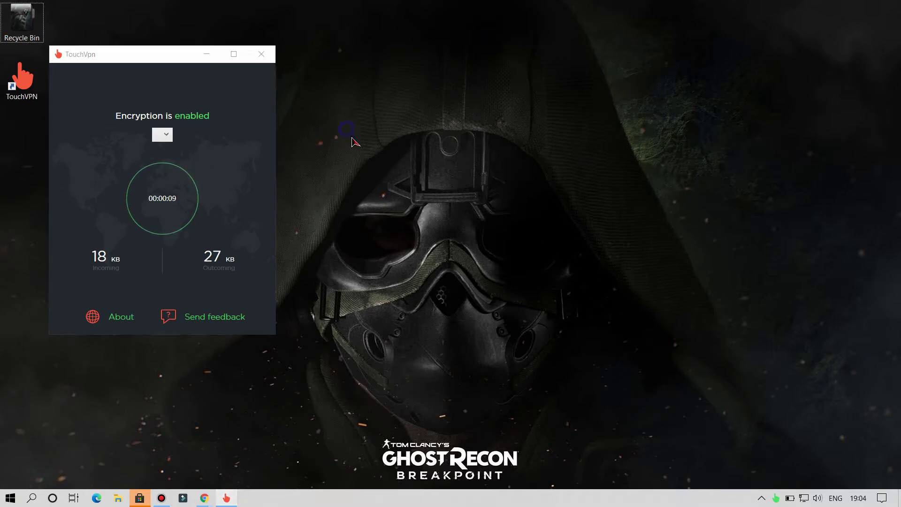
click(354, 168)
click(169, 135)
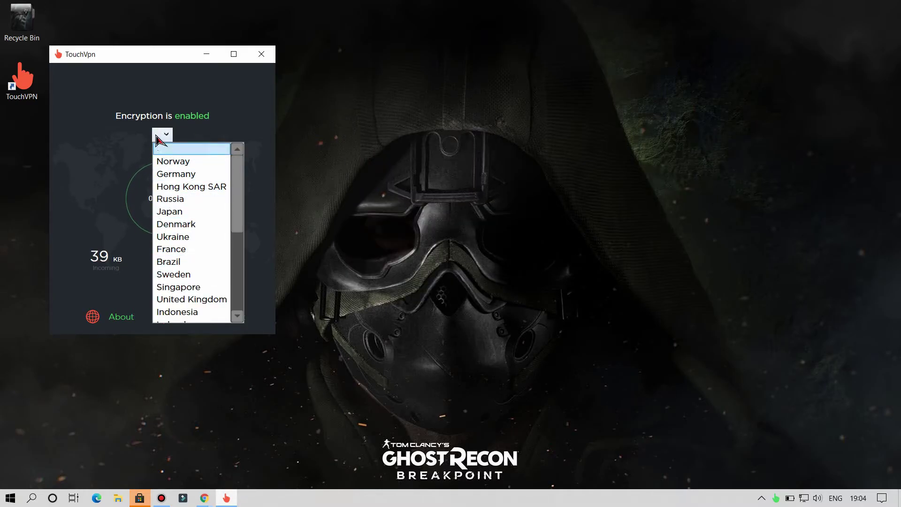
click(161, 135)
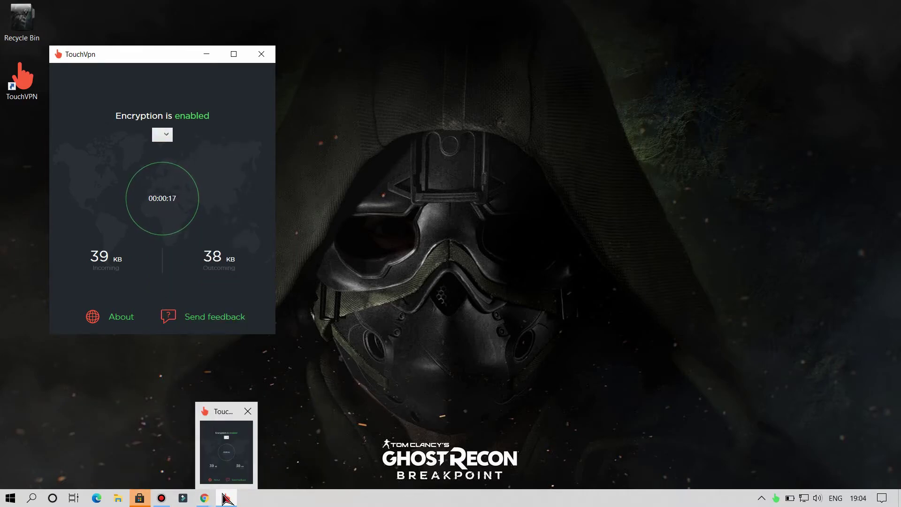
click(312, 453)
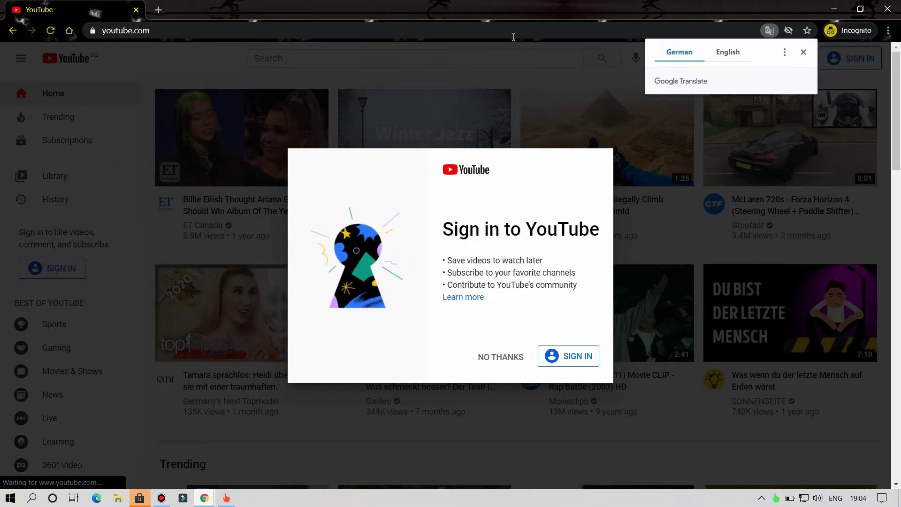
- Open speedtest.net in a new incognito tab
click(158, 9)
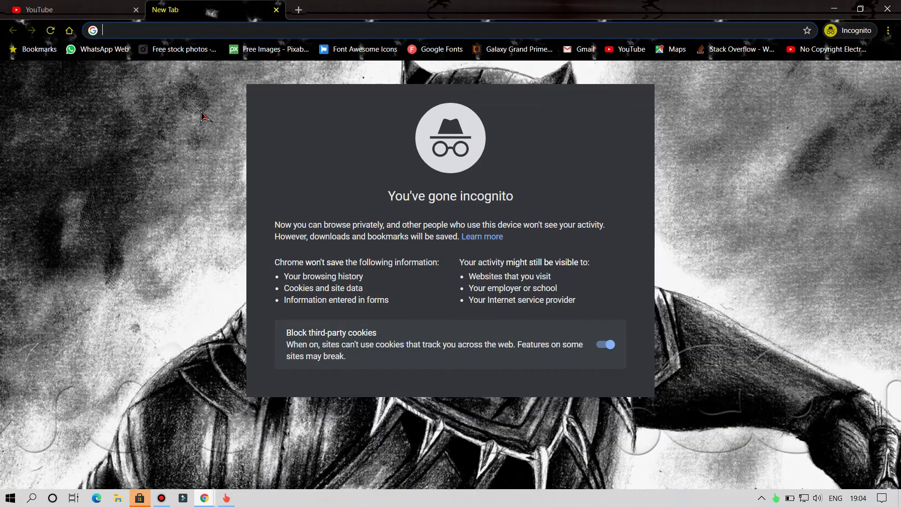
text(sp)
key(Return)
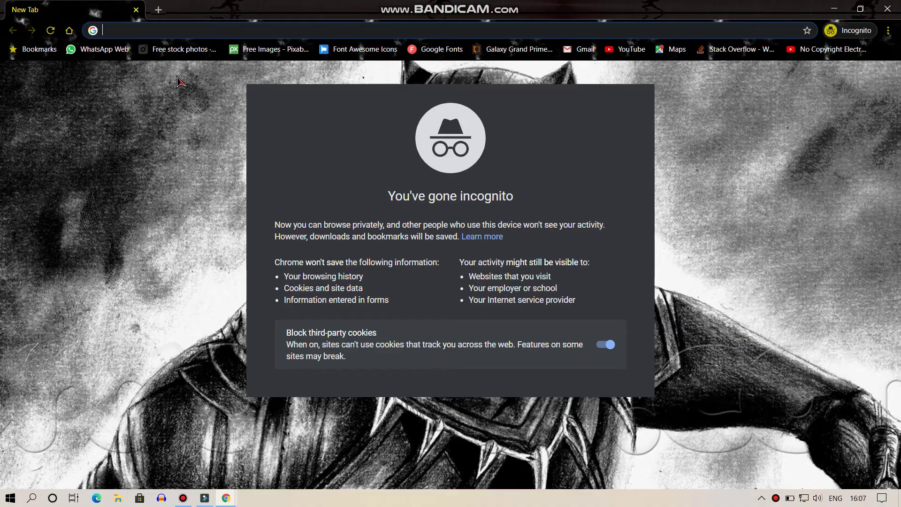
text(sp)
key(Return)
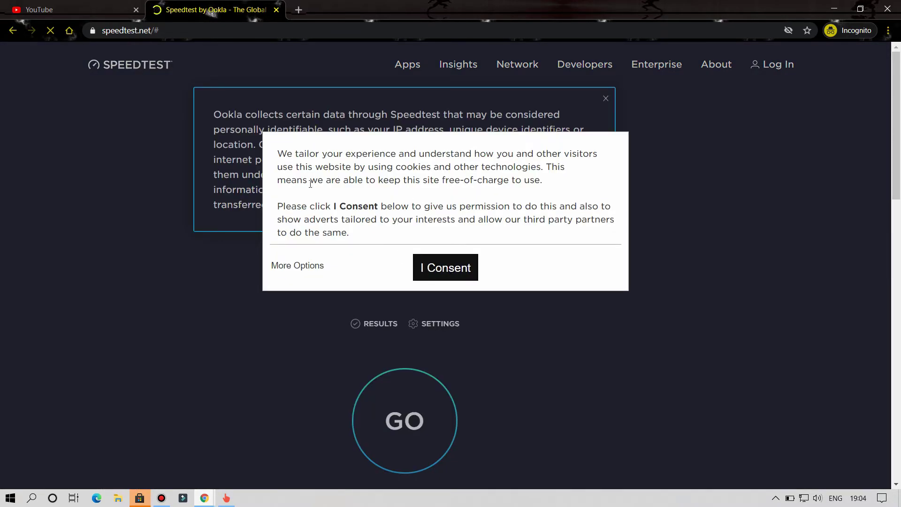
- Accept cookies, run the speed test (154 ms ping, ~68 Mbps), close Chrome and disconnect TouchVPN
click(434, 263)
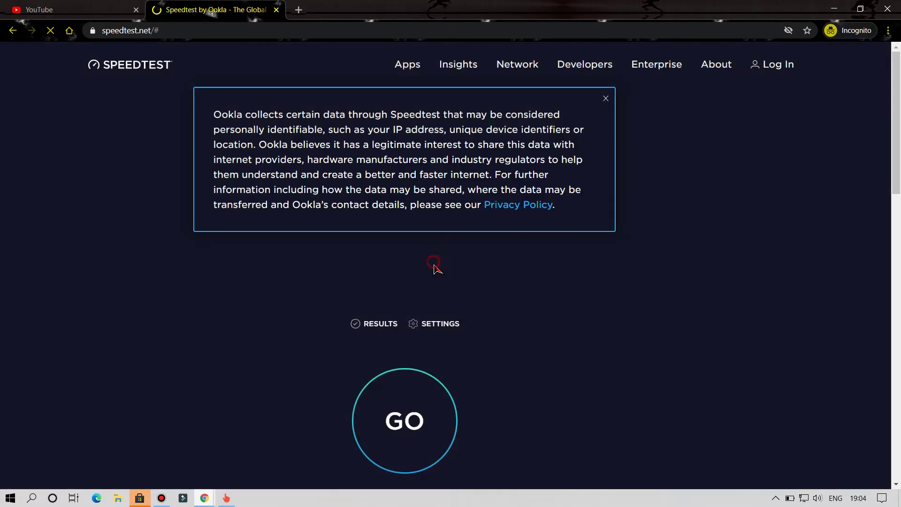
drag(221, 114, 539, 231)
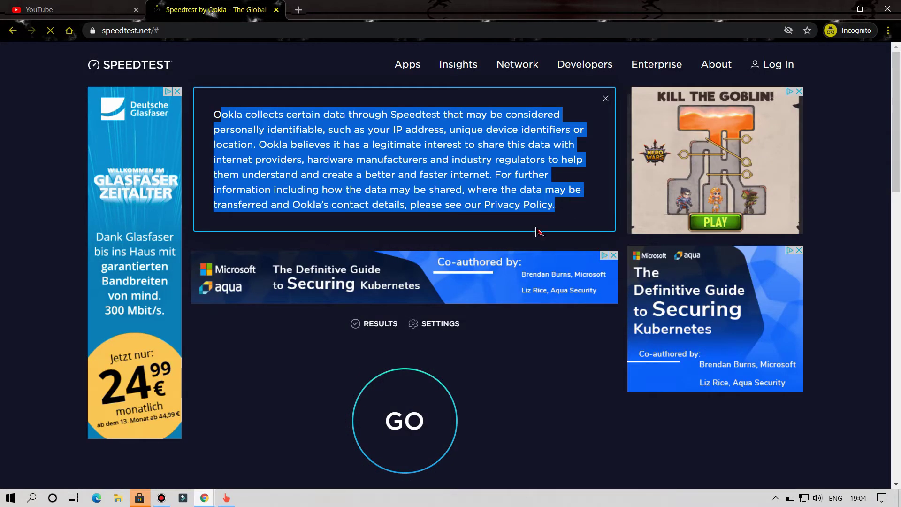
click(404, 418)
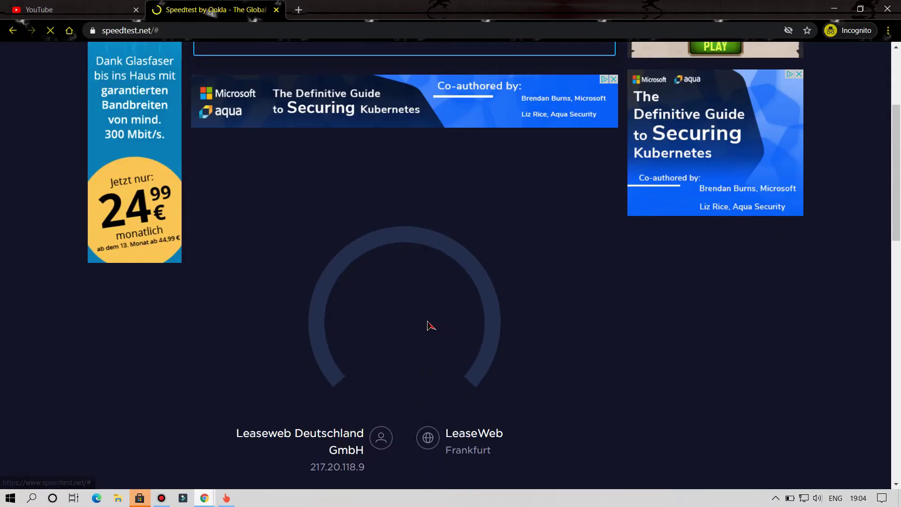
drag(235, 439, 359, 453)
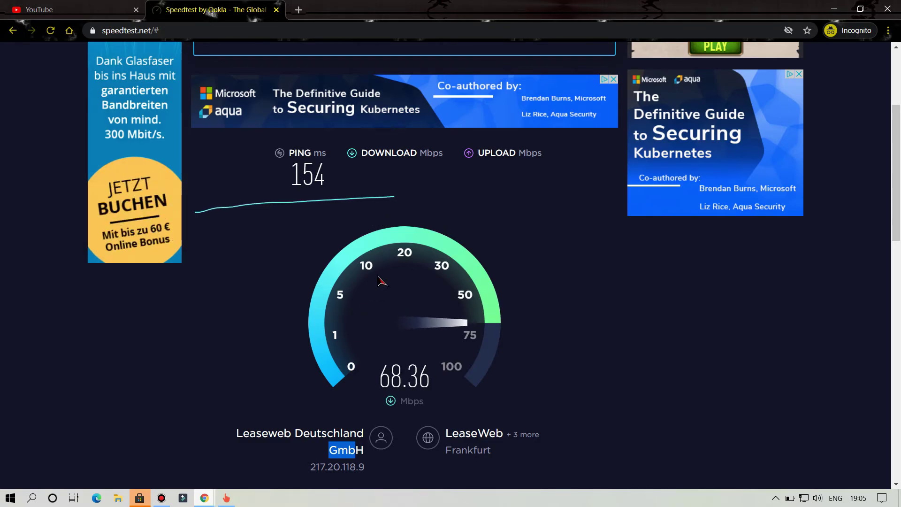
click(887, 10)
click(185, 221)
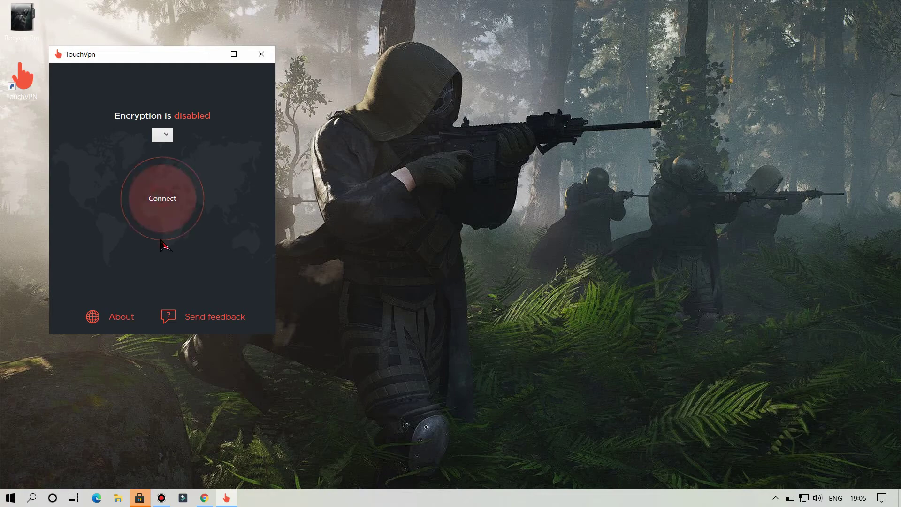
- Reconnect TouchVPN with encryption on, switch the server to Denmark, then open the desktop context menu
click(163, 232)
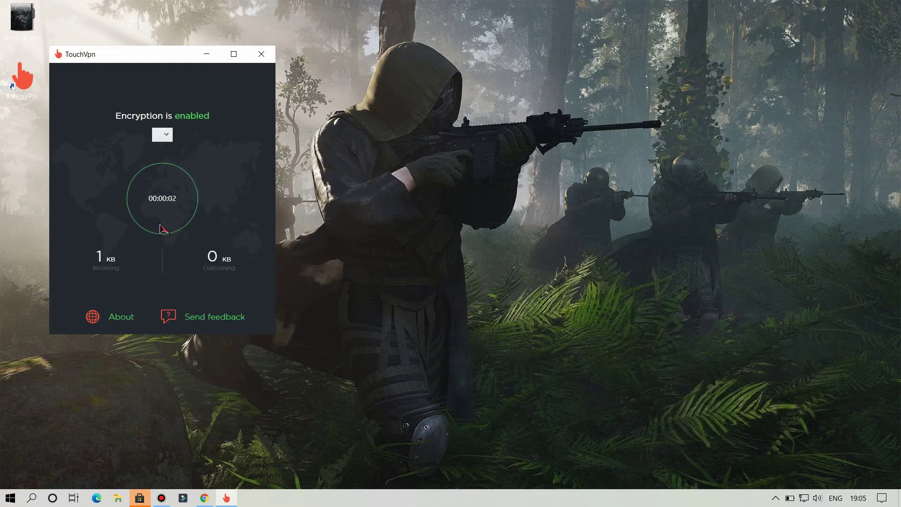
click(162, 134)
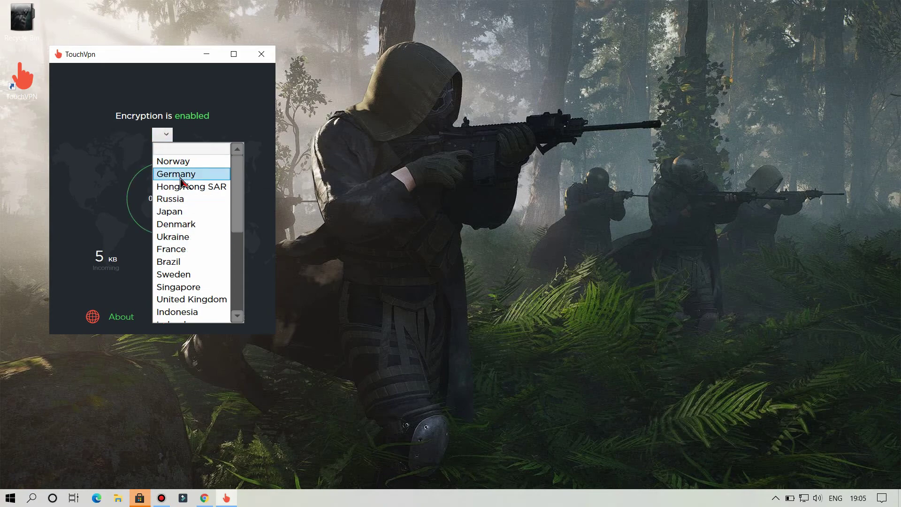
click(170, 219)
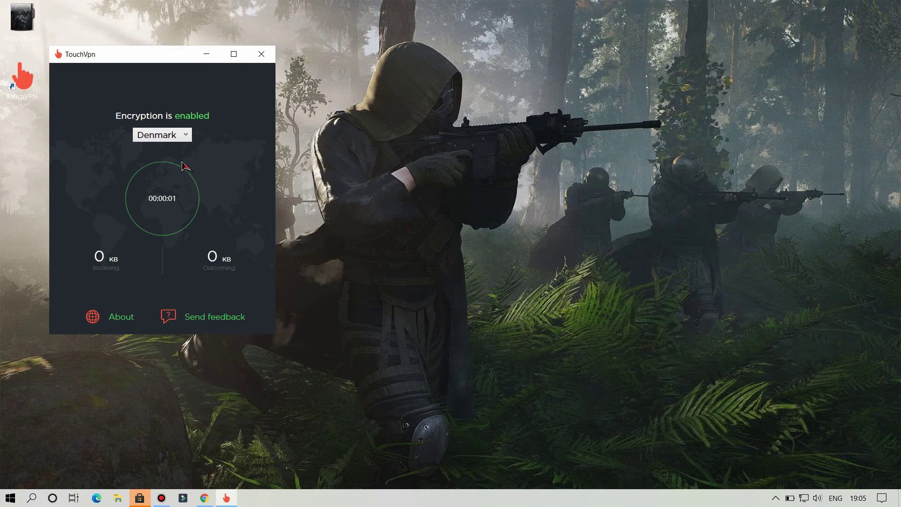
right_click(379, 139)
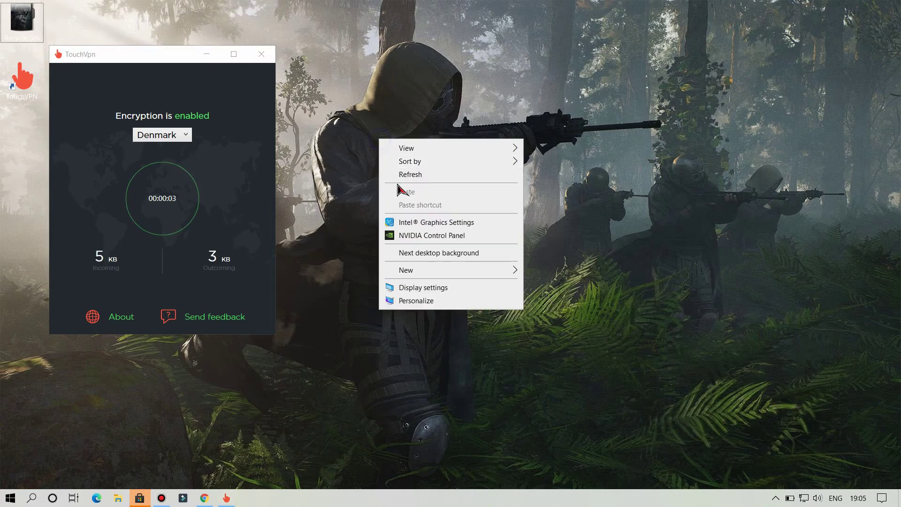